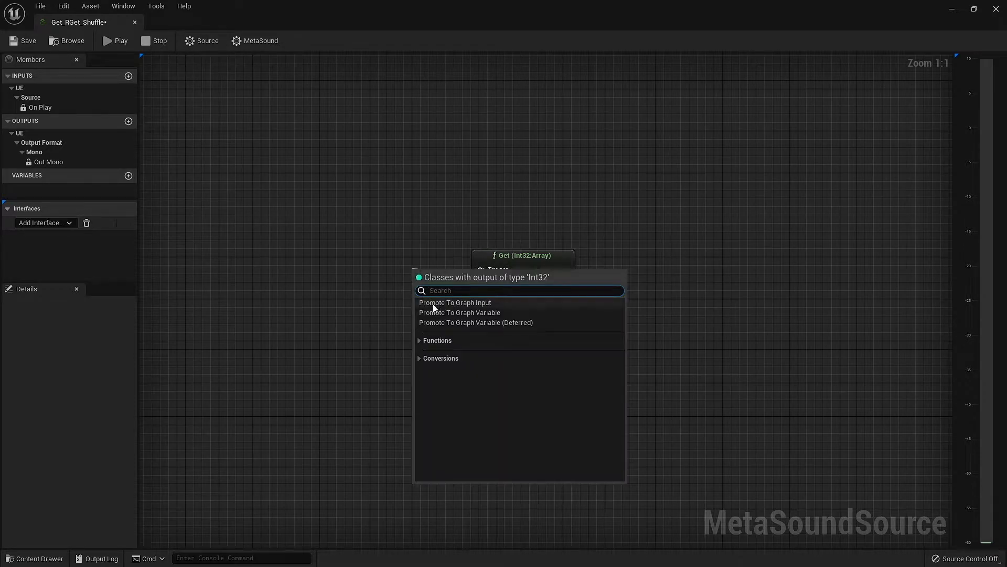
Step: Promote the Int32 input pin of the Get (Int32:Array) node to a graph input
click(433, 304)
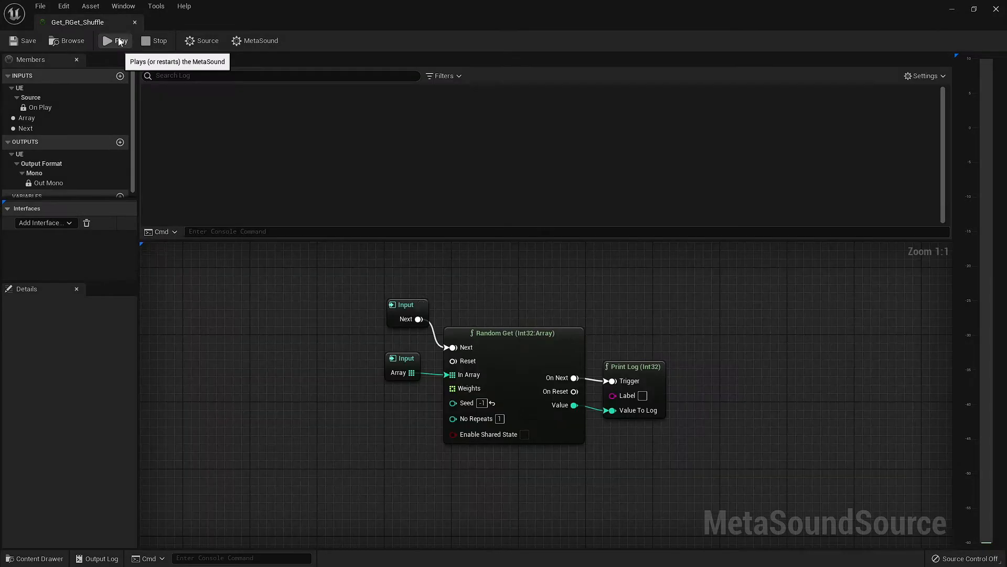
Step: Play the MetaSound, fire the Next input trigger ten times to log random array values with seed -1, and stop playback
click(116, 41)
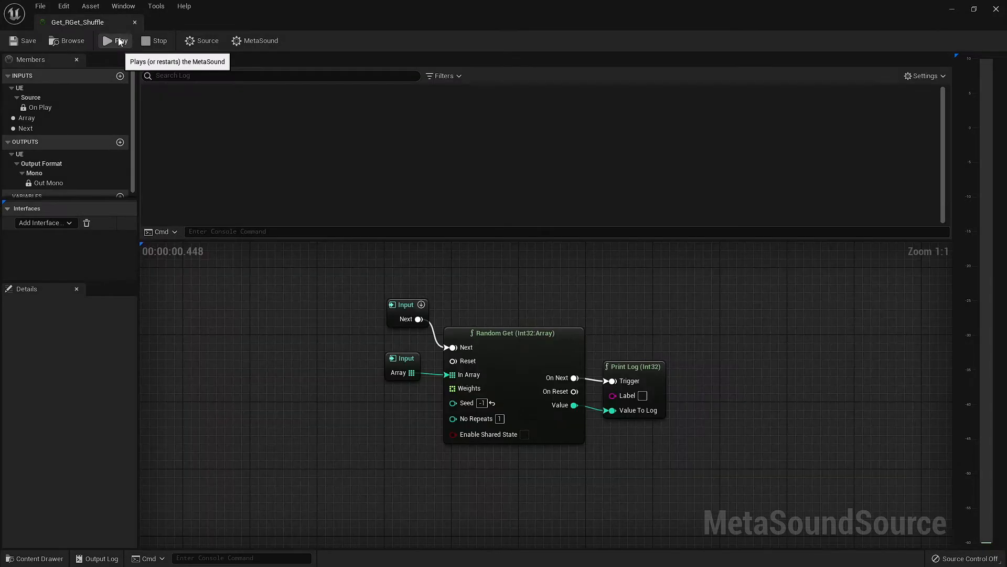
click(422, 305)
click(421, 305)
click(422, 304)
click(422, 305)
click(422, 305)
click(422, 305)
click(422, 305)
click(421, 305)
click(422, 305)
click(422, 305)
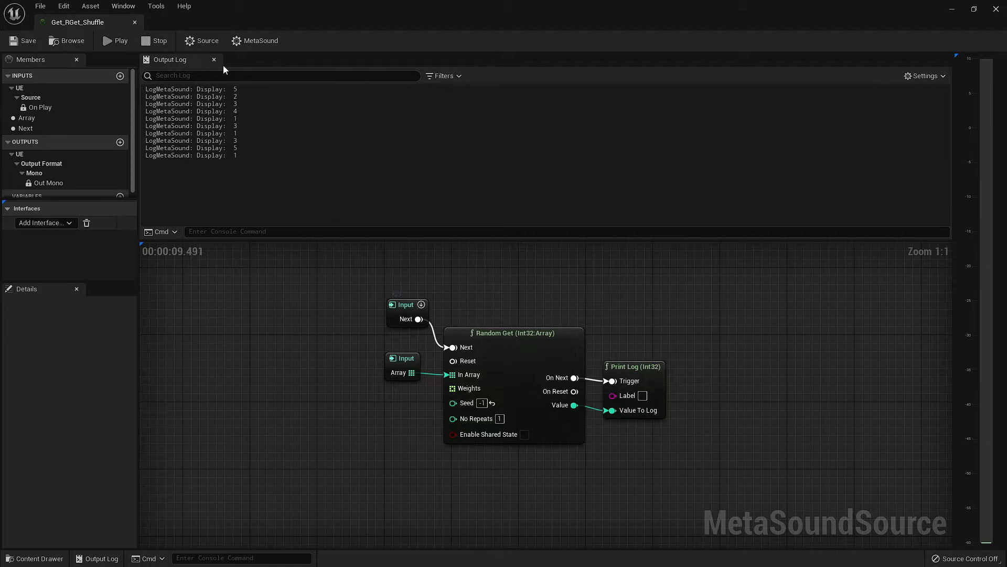
click(163, 43)
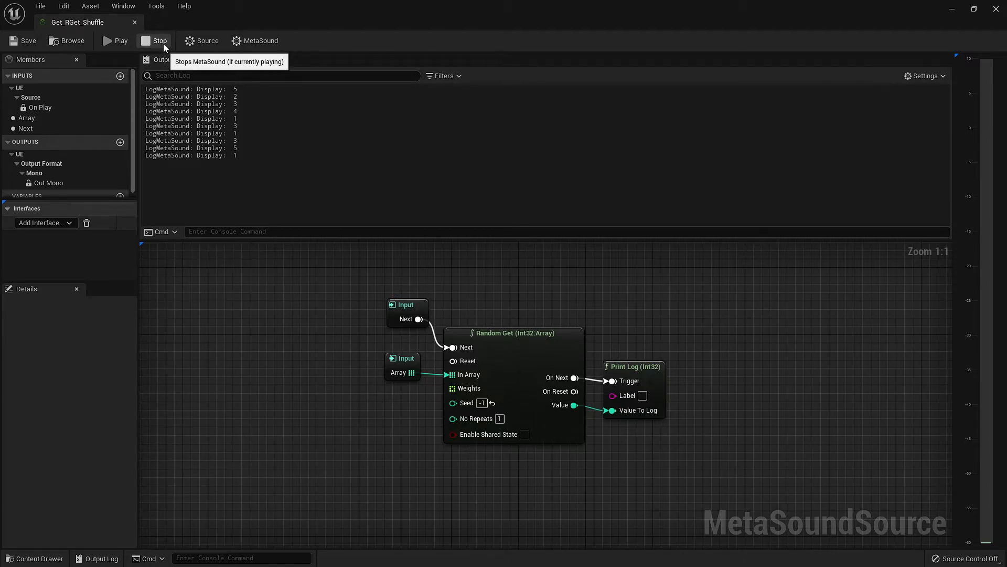
Step: Replay the MetaSound with seed -1 and fire the Next trigger repeatedly to compare the logged sequence with the previous run
click(120, 43)
click(422, 305)
click(422, 305)
click(422, 305)
click(422, 304)
click(422, 304)
click(422, 305)
click(422, 304)
click(422, 304)
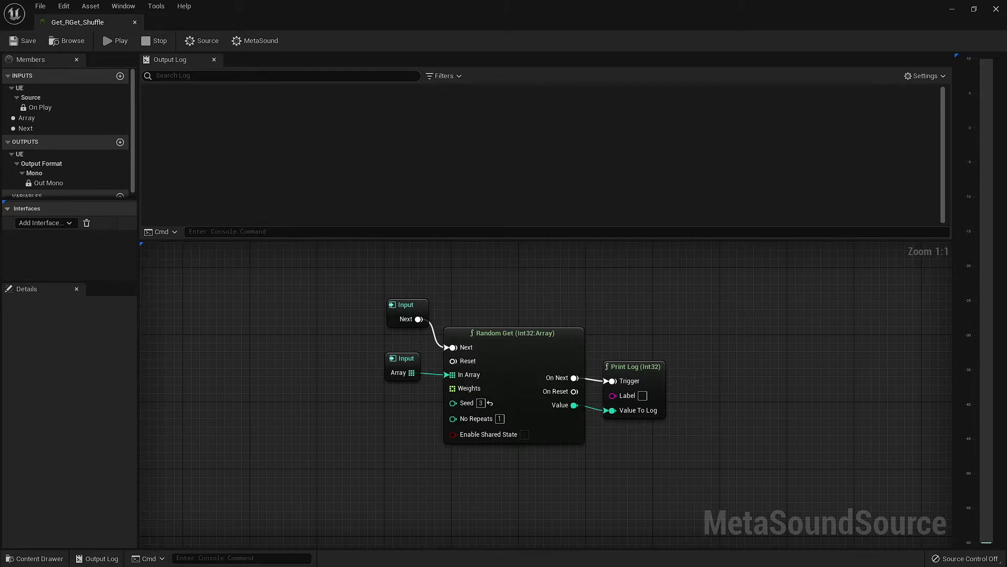
Step: Play the MetaSound with the Random Get seed at 3, fire the Next trigger ten times to log the values, and stop playback
click(117, 41)
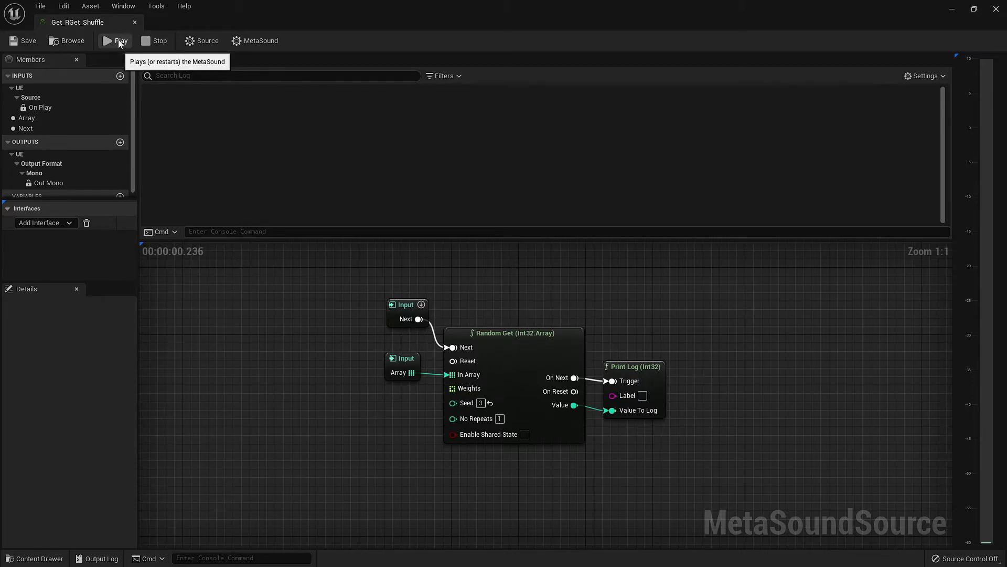
click(421, 304)
click(421, 305)
click(421, 305)
click(421, 304)
click(421, 304)
click(421, 305)
click(421, 304)
click(421, 305)
click(421, 304)
click(421, 304)
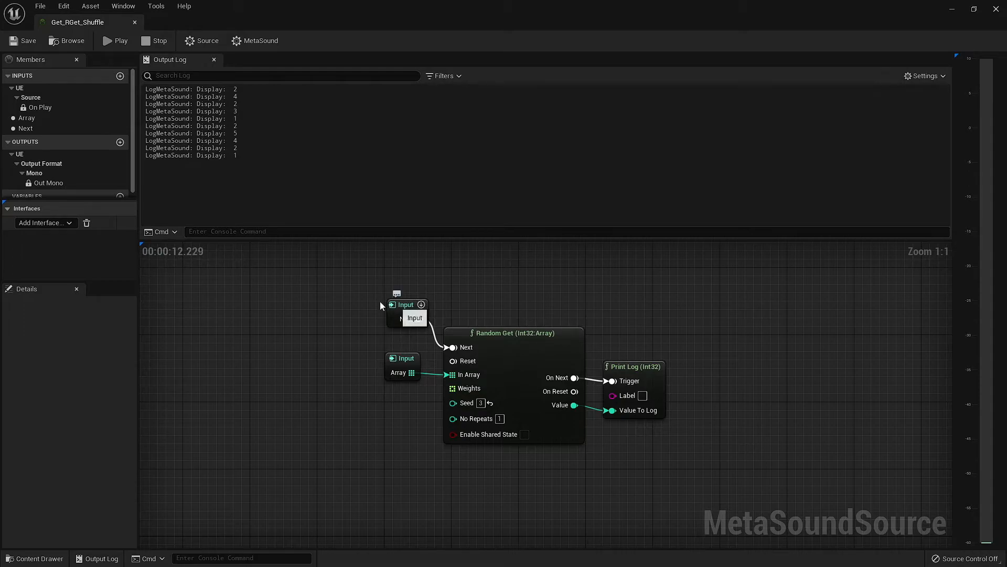
click(160, 43)
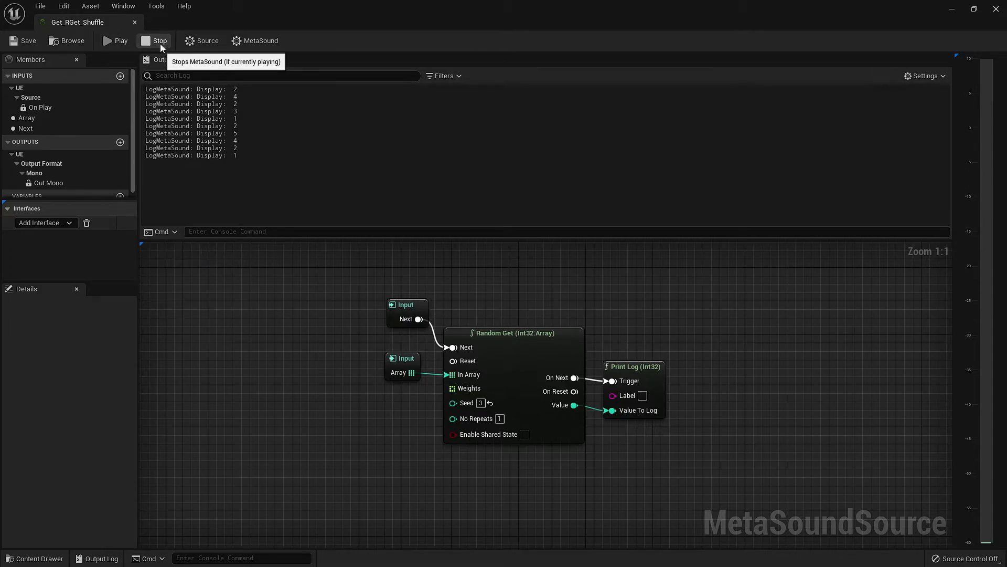
Step: Rerun the MetaSound with seed 3, firing Next ten more times to check whether the logged sequence repeats, and stop playback
click(120, 47)
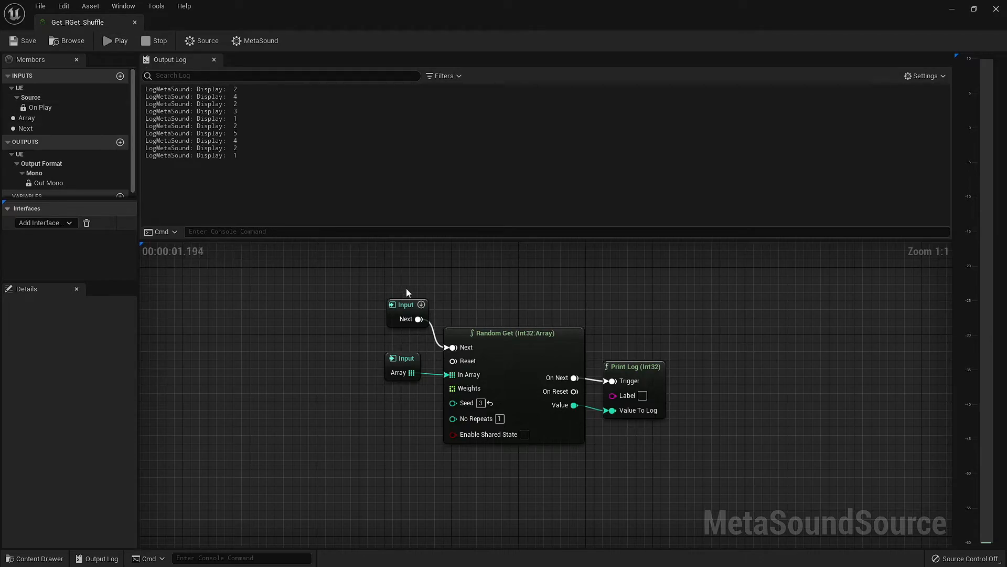
click(421, 305)
click(422, 304)
click(421, 304)
click(421, 304)
click(421, 305)
click(421, 304)
click(422, 304)
click(422, 305)
click(422, 304)
click(422, 304)
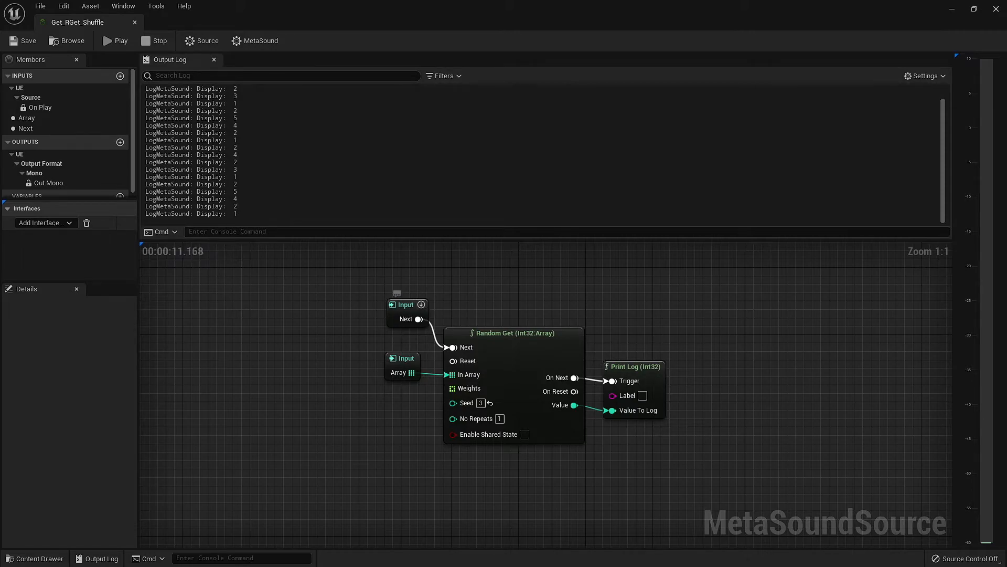
click(164, 42)
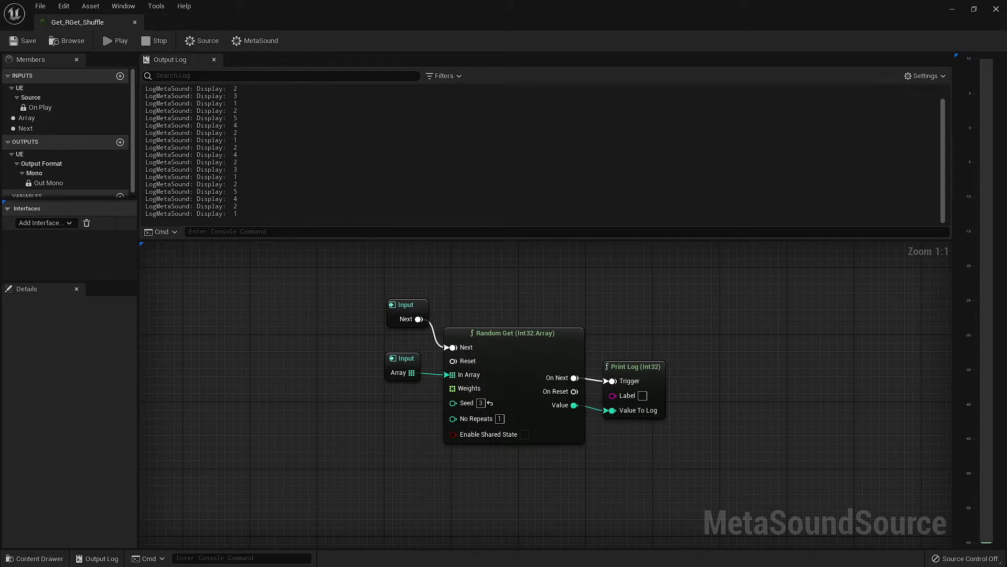